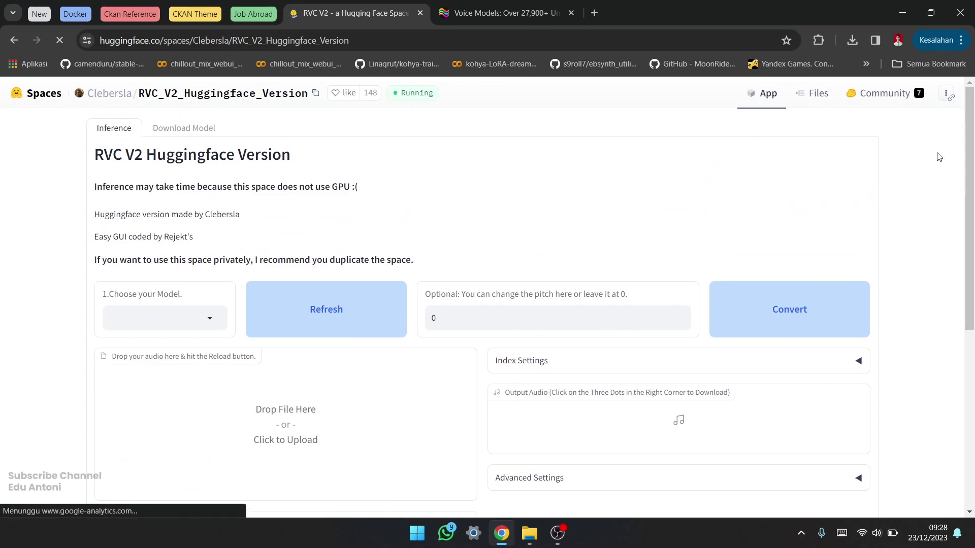
Search the voice-models.com list for "justin bieber" and open the RVC V2 Mangio Crepe 600 Epoch model
{"action": "left_click_drag", "start_coordinate": [970, 180], "coordinate": [950, 158]}
{"action": "key", "text": "ctrl+Tab"}
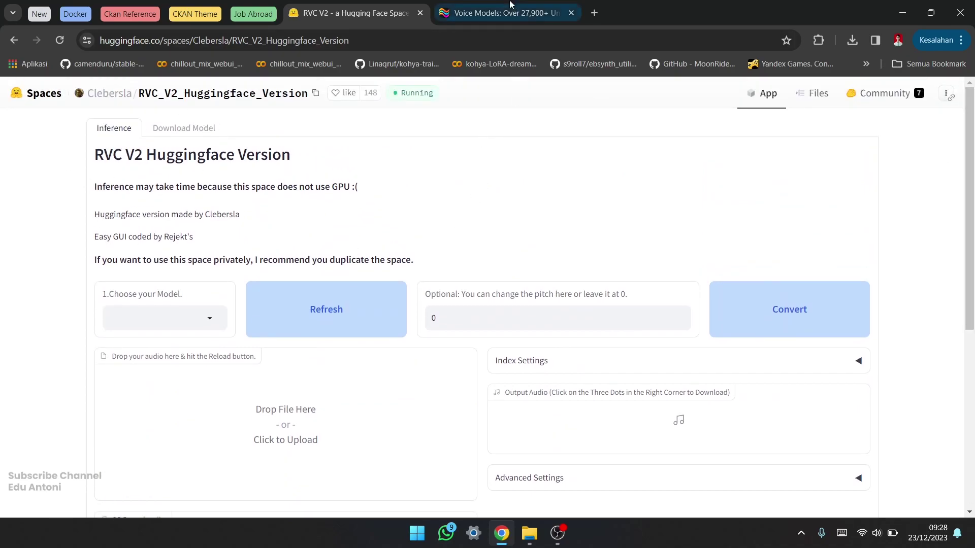
{"action": "left_click", "coordinate": [267, 184]}
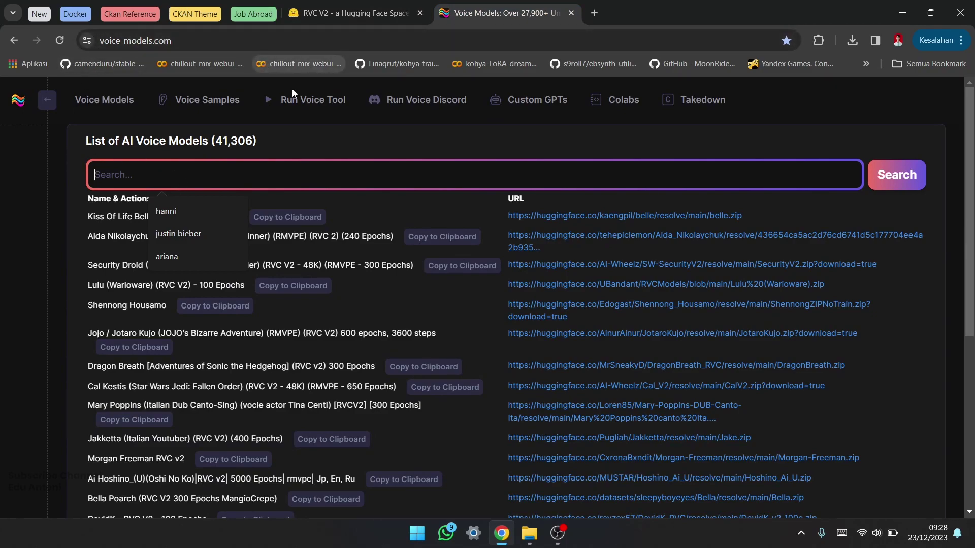
{"action": "left_click", "coordinate": [169, 235]}
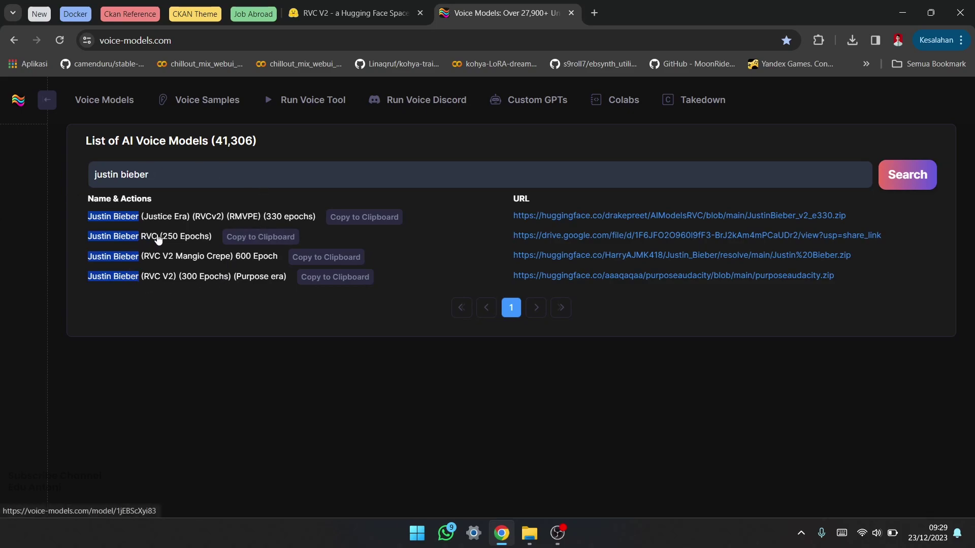
{"action": "left_click", "coordinate": [171, 255]}
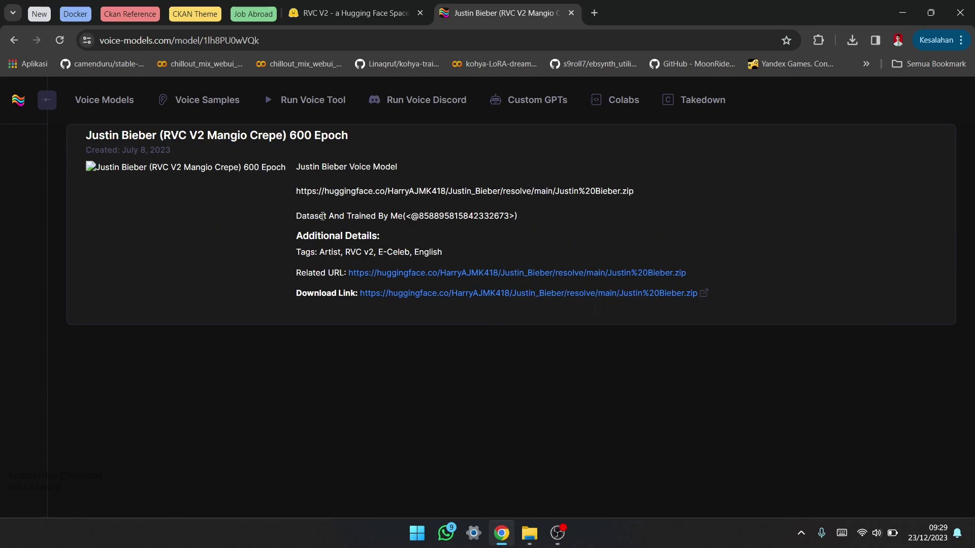
Copy the Hugging Face zip link address from the Justin Bieber model page
{"action": "right_click", "coordinate": [416, 274]}
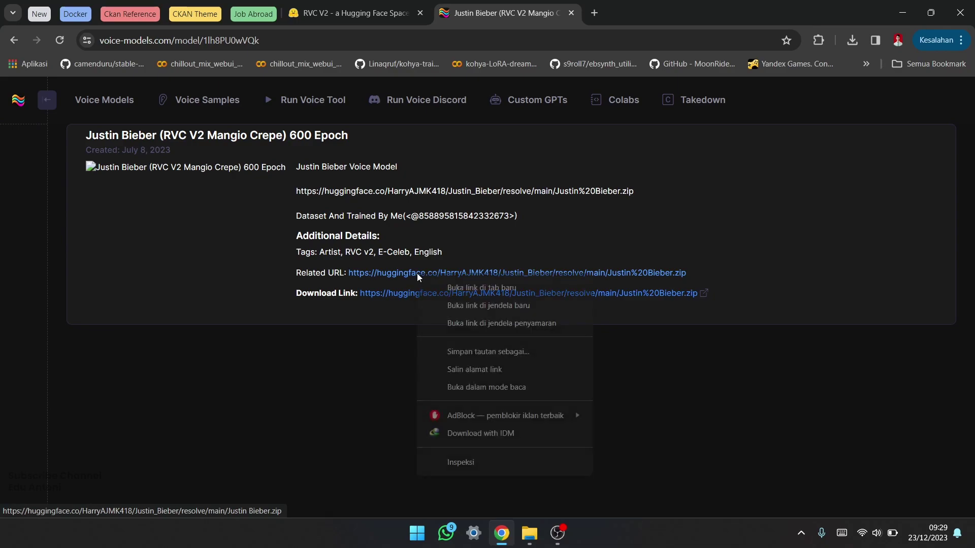
{"action": "left_click", "coordinate": [470, 370]}
{"action": "left_click", "coordinate": [355, 12]}
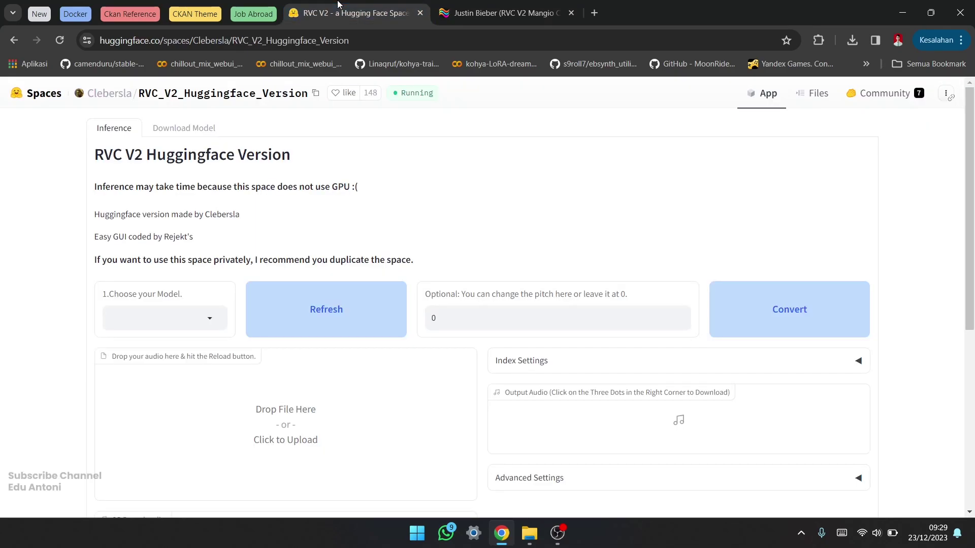
{"action": "left_click", "coordinate": [503, 4]}
{"action": "right_click", "coordinate": [425, 284]}
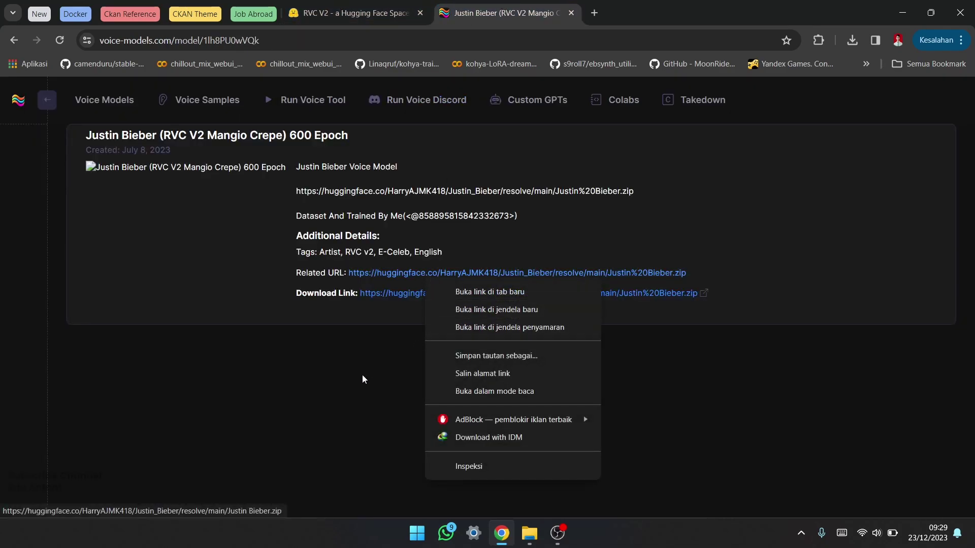
{"action": "left_click", "coordinate": [478, 374]}
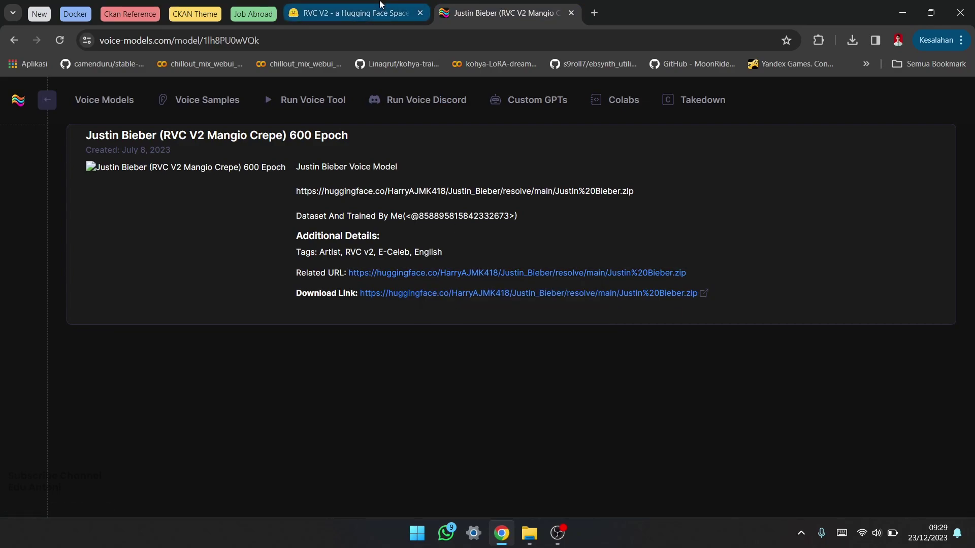
In the RVC V2 space, download the voice model from the copied Justin%20Bieber.zip URL under the name "jb"
{"action": "left_click", "coordinate": [355, 12]}
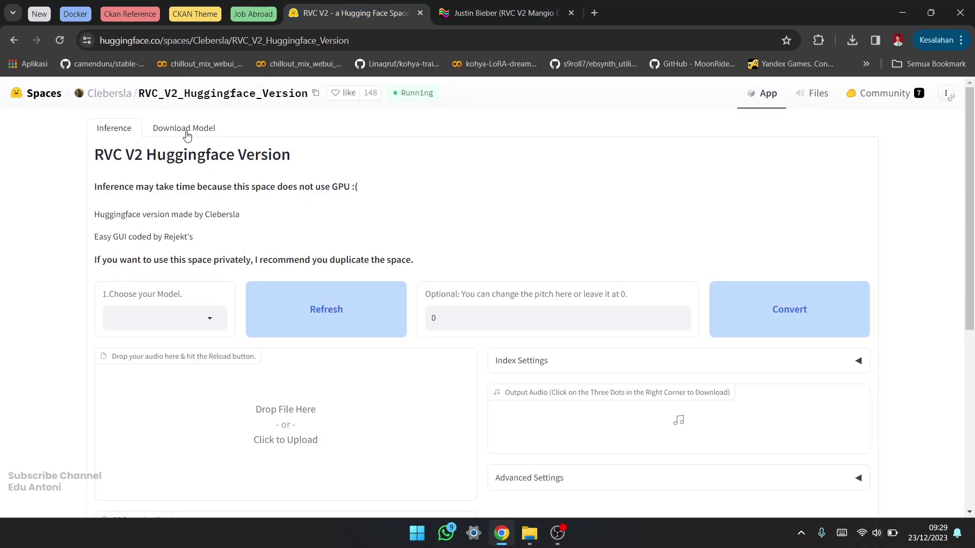
{"action": "left_click", "coordinate": [184, 128]}
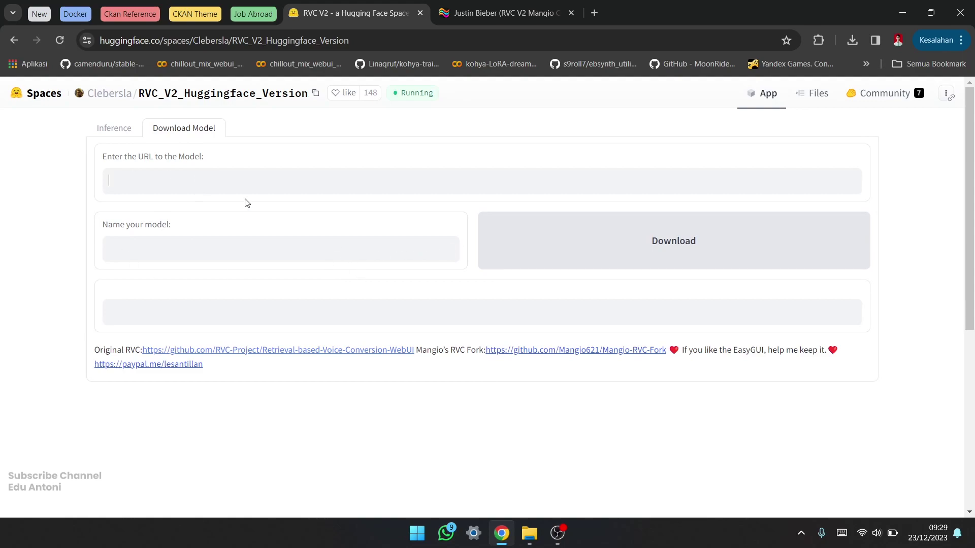
{"action": "type", "text": "https://huggingface.co/HarryAJMK418/Justin_Bieber/resolve/main/Justin%20Bieber.zip"}
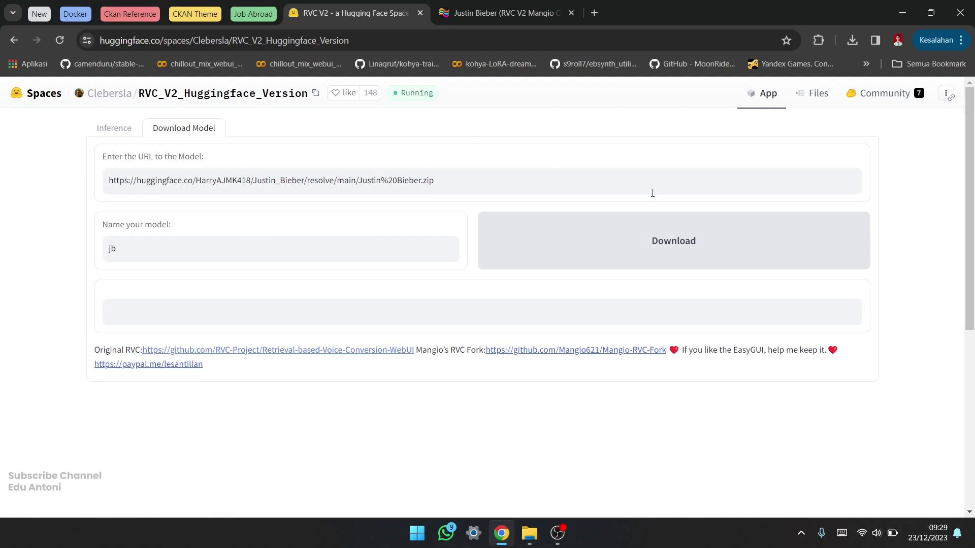
{"action": "left_click", "coordinate": [623, 240]}
{"action": "left_click_drag", "start_coordinate": [142, 312], "coordinate": [100, 313]}
{"action": "left_click", "coordinate": [161, 324]}
Return to inference, refresh the model list and choose jb.pth as the model
{"action": "left_click", "coordinate": [128, 134]}
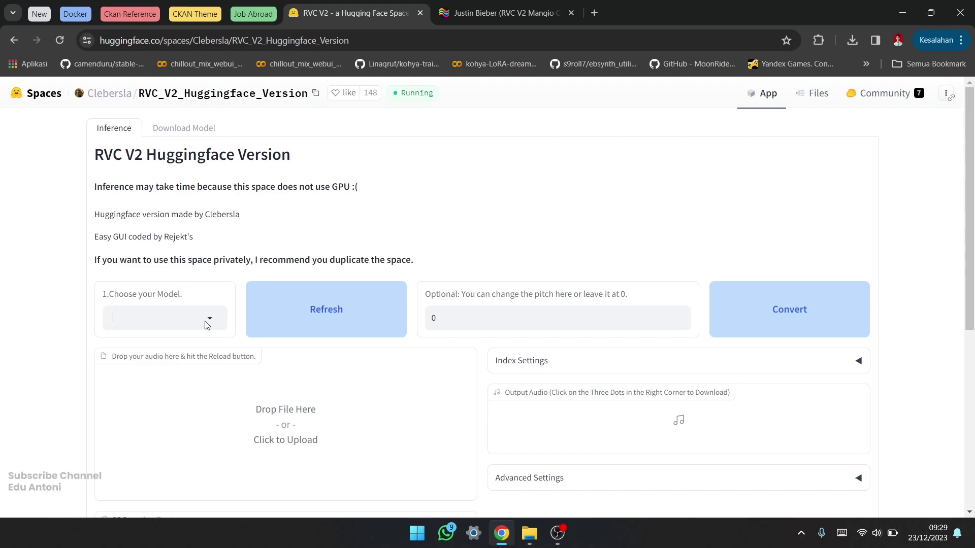
{"action": "scroll", "coordinate": [874, 195], "scroll_direction": "down", "scroll_amount": 2}
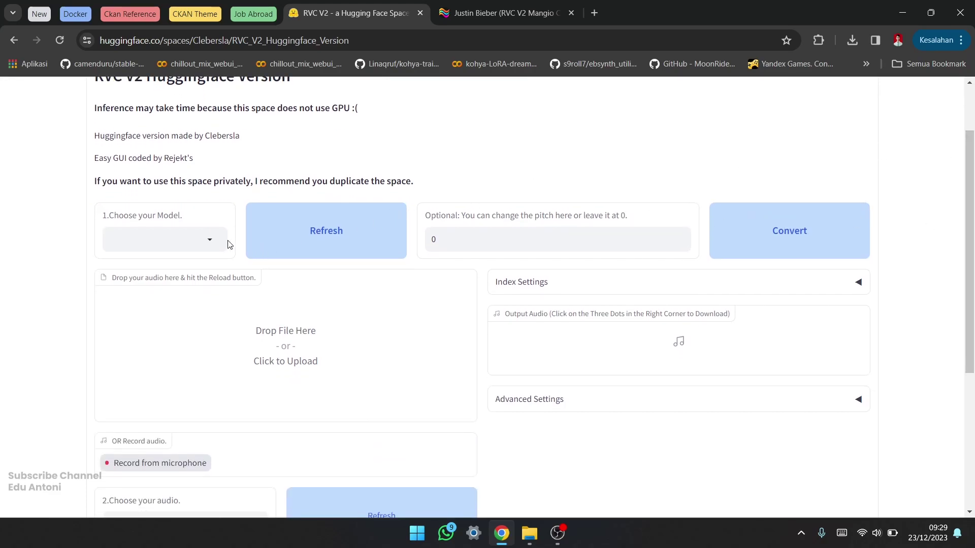
{"action": "left_click", "coordinate": [289, 229]}
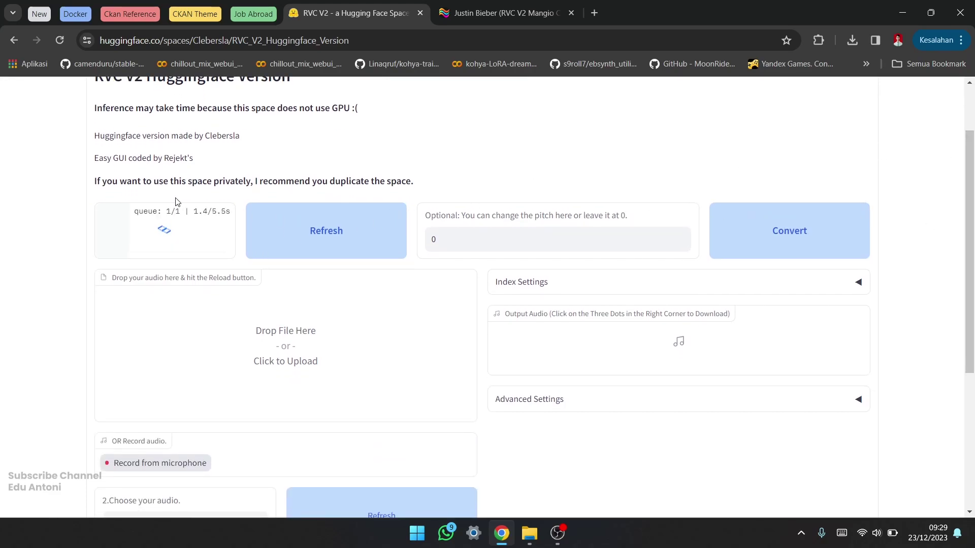
{"action": "left_click", "coordinate": [210, 243]}
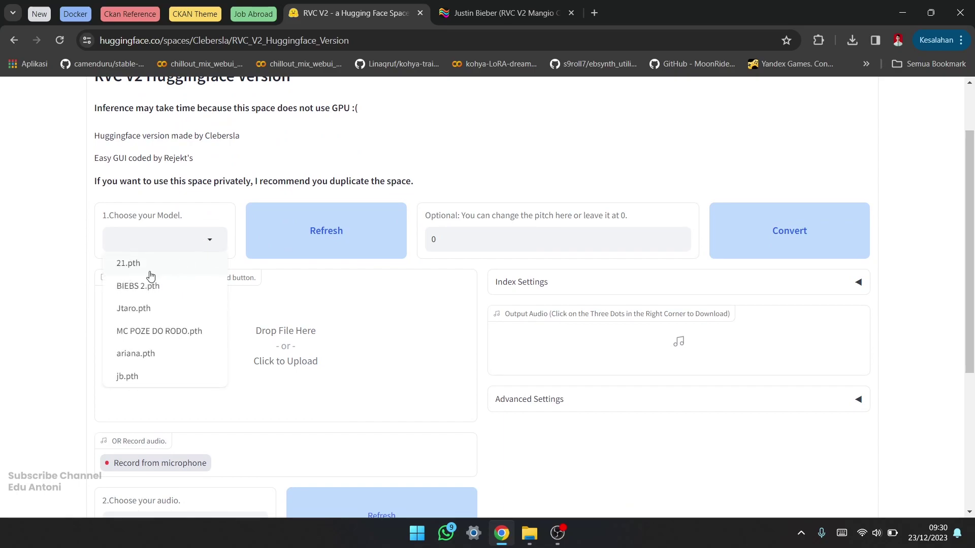
{"action": "left_click", "coordinate": [157, 381]}
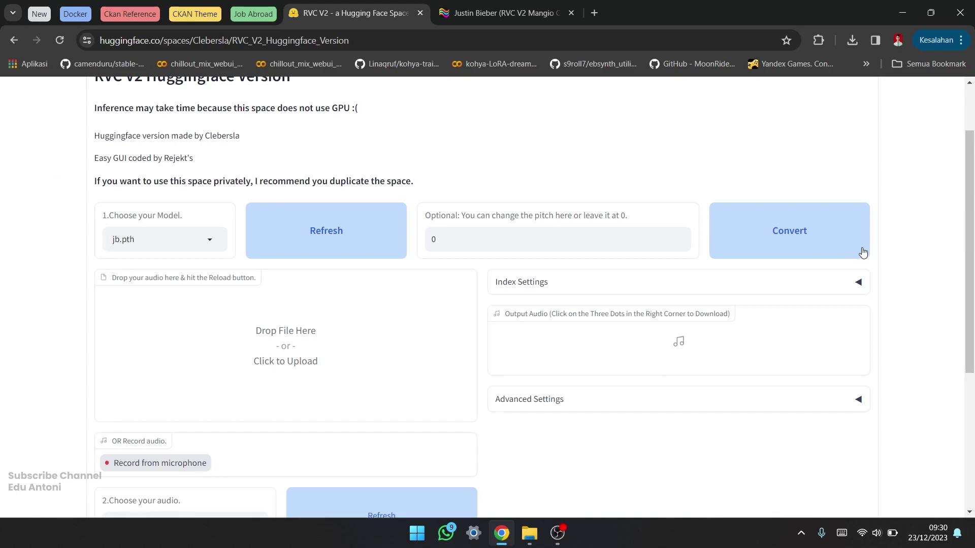
Upload the someguy audio file from the audios folder as the input audio
{"action": "scroll", "coordinate": [972, 274], "scroll_direction": "down", "scroll_amount": 1}
{"action": "scroll", "coordinate": [972, 274], "scroll_direction": "down", "scroll_amount": 1}
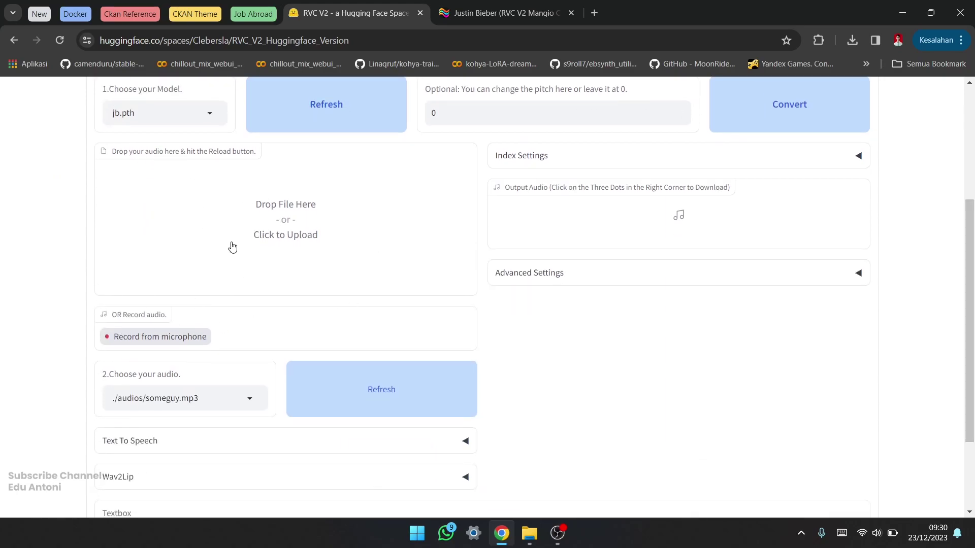
{"action": "left_click", "coordinate": [425, 285]}
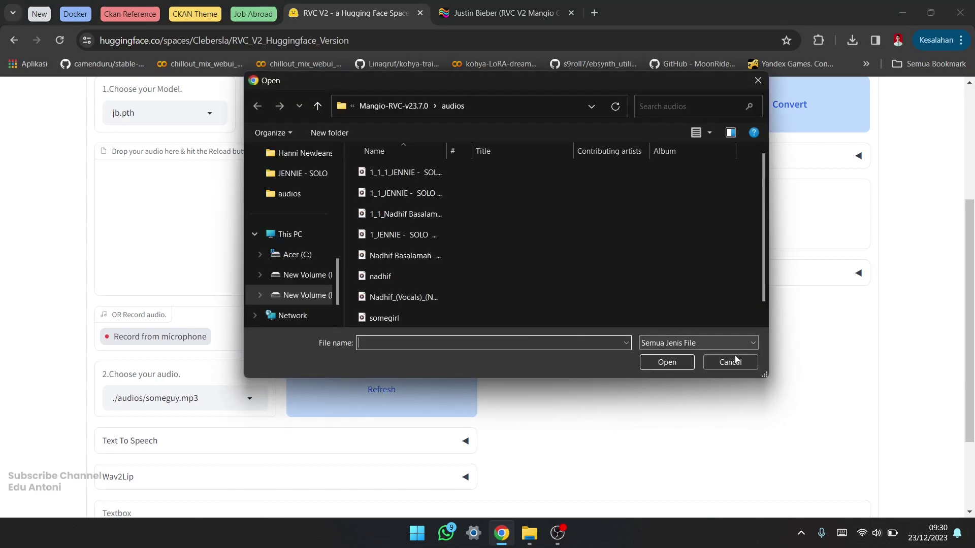
{"action": "left_click", "coordinate": [738, 364]}
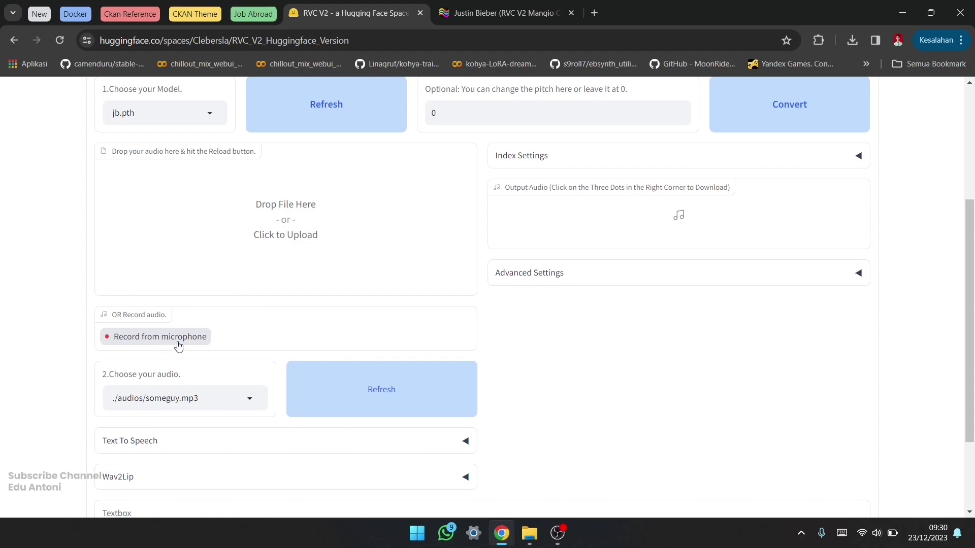
{"action": "left_click", "coordinate": [260, 212]}
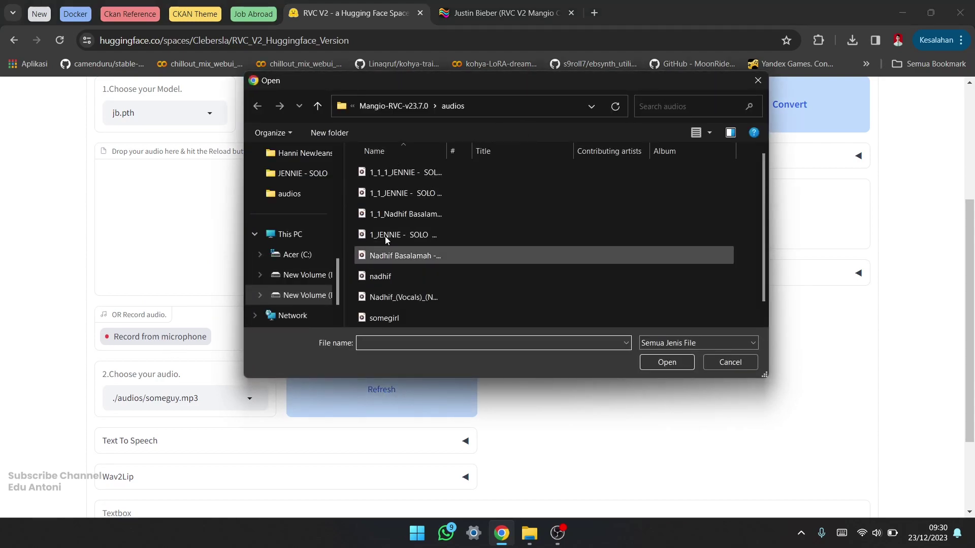
{"action": "left_click", "coordinate": [414, 319]}
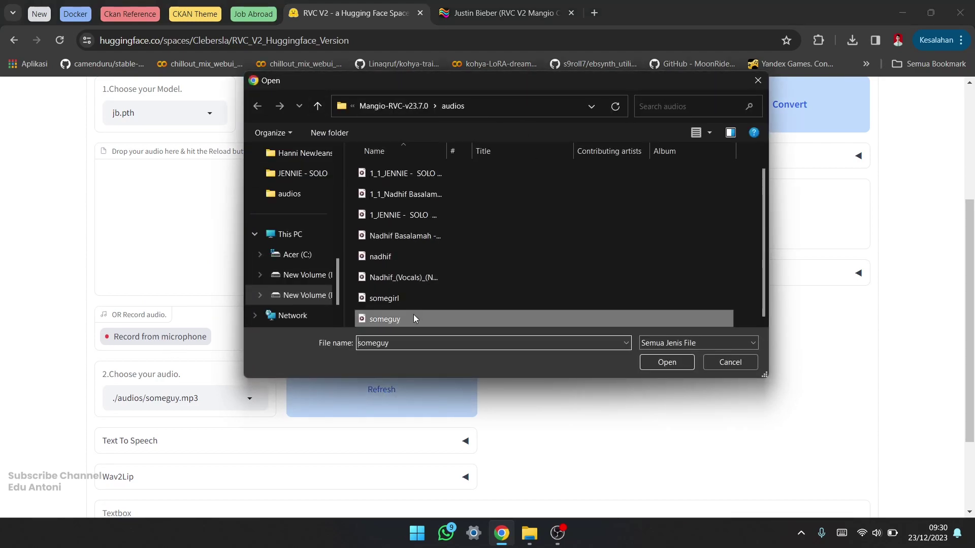
{"action": "double_click", "coordinate": [406, 321]}
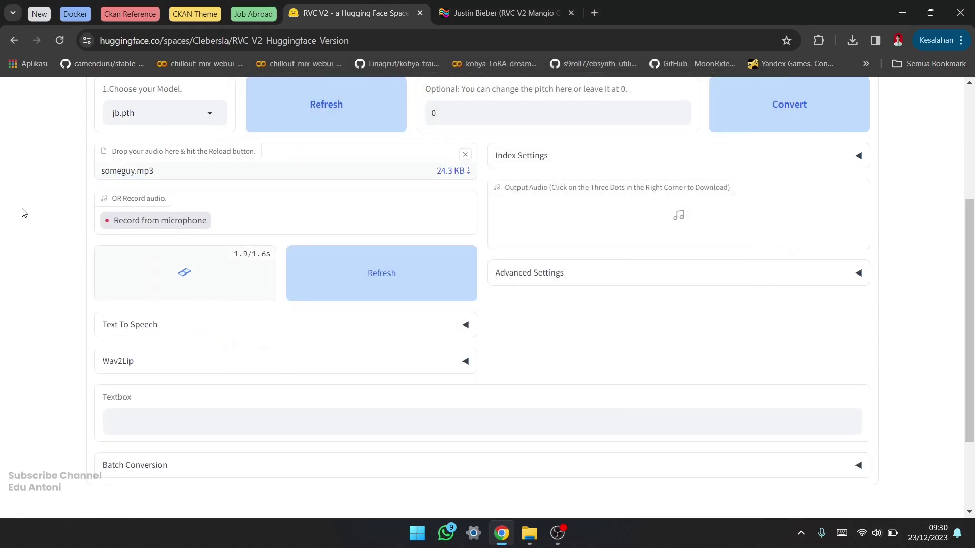
Convert someguy.mp3 with the jb.pth model, leaving the pitch at 0
{"action": "scroll", "coordinate": [2, 216], "scroll_direction": "down", "scroll_amount": 2}
{"action": "left_click_drag", "start_coordinate": [970, 354], "coordinate": [970, 253]}
{"action": "left_click", "coordinate": [766, 184]}
{"action": "scroll", "coordinate": [972, 237], "scroll_direction": "down", "scroll_amount": 2}
{"action": "scroll", "coordinate": [654, 250], "scroll_direction": "up", "scroll_amount": 1}
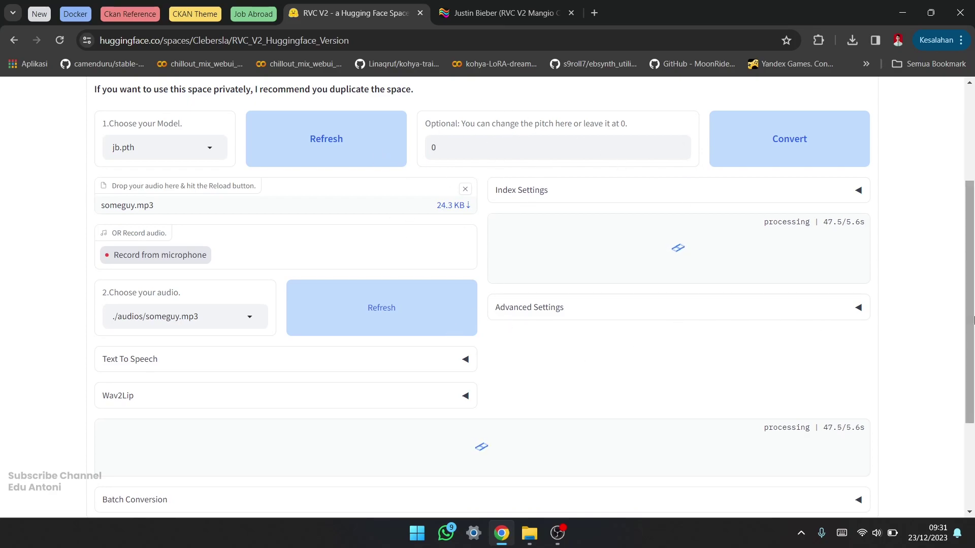
{"action": "scroll", "coordinate": [969, 305], "scroll_direction": "down", "scroll_amount": 1}
{"action": "left_click_drag", "start_coordinate": [972, 381], "coordinate": [972, 374]}
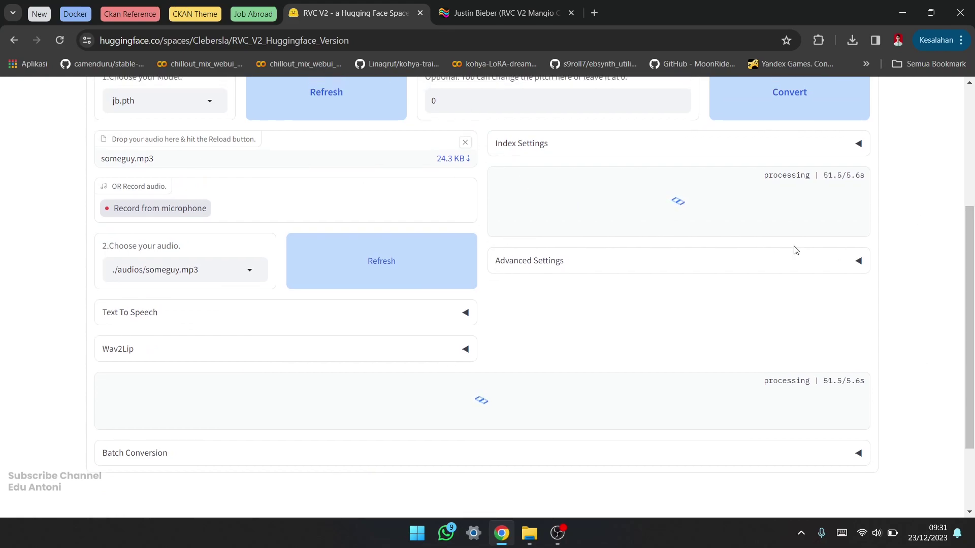
{"action": "left_click_drag", "start_coordinate": [972, 309], "coordinate": [972, 292]}
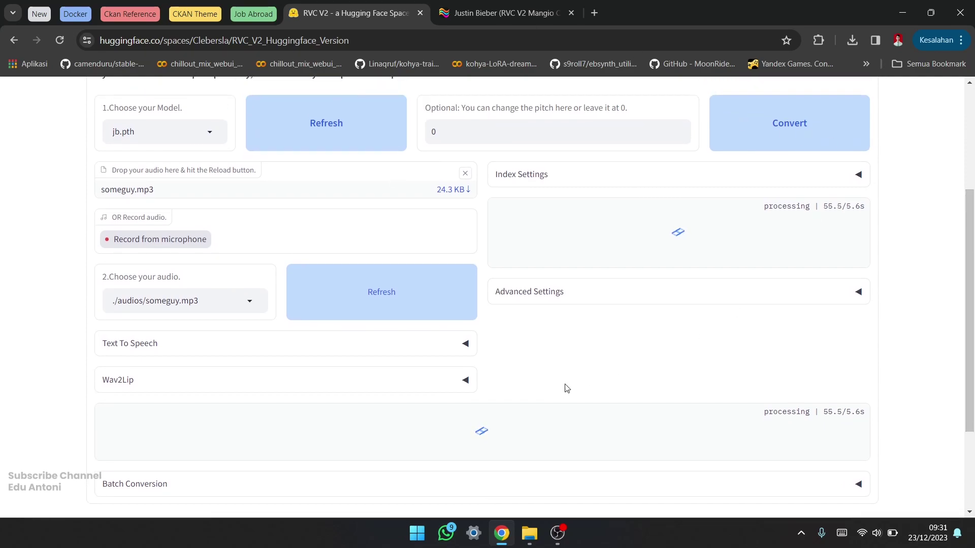
{"action": "scroll", "coordinate": [432, 406], "scroll_direction": "down", "scroll_amount": 1}
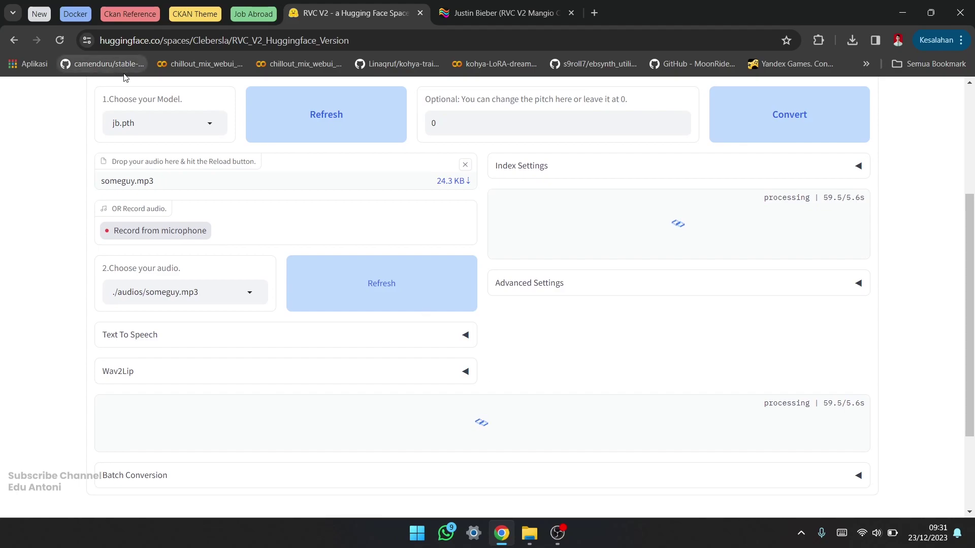
{"action": "left_click_drag", "start_coordinate": [972, 391], "coordinate": [972, 281]}
{"action": "left_click_drag", "start_coordinate": [316, 193], "coordinate": [358, 201]}
Play the converted output audio several times to check the resulting voice, then pause it
{"action": "left_click_drag", "start_coordinate": [971, 183], "coordinate": [971, 306]}
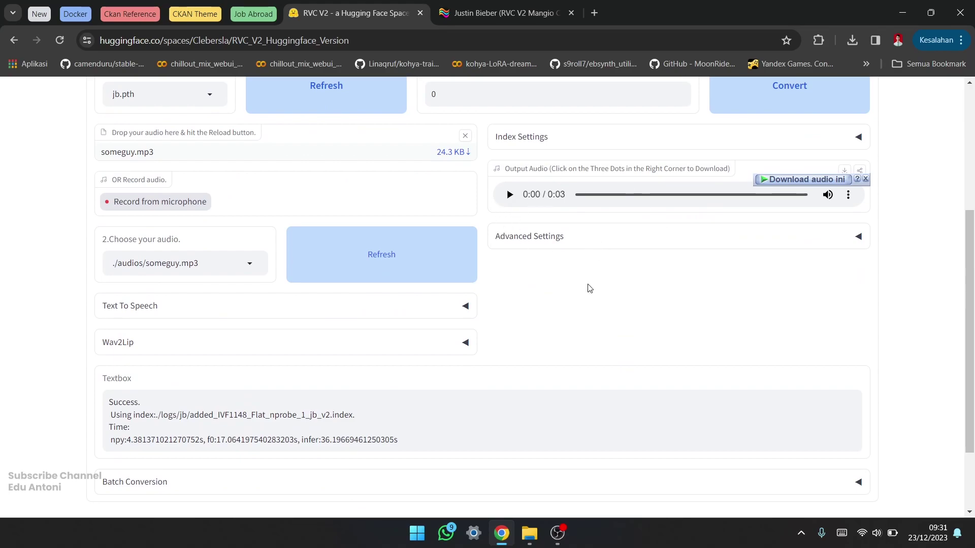
{"action": "left_click", "coordinate": [509, 194]}
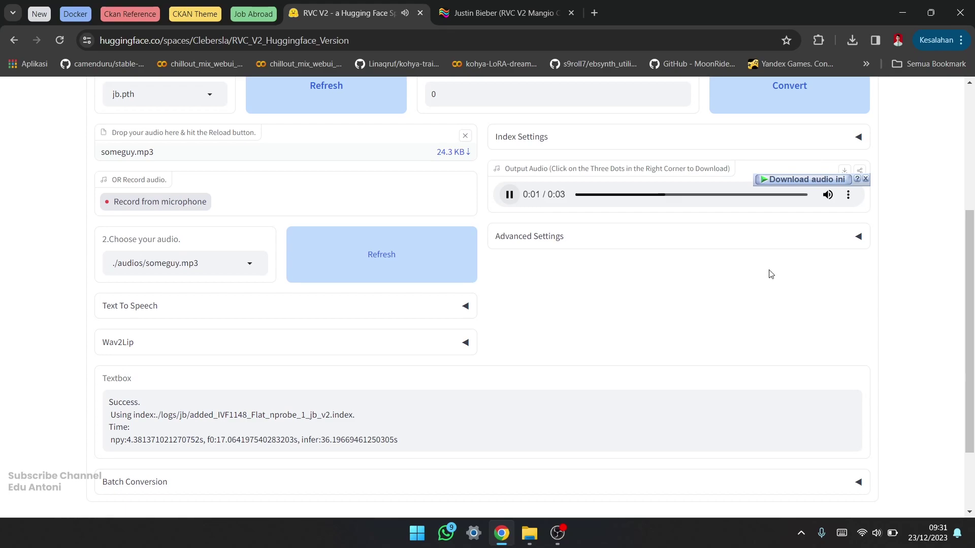
{"action": "scroll", "coordinate": [593, 185], "scroll_direction": "up", "scroll_amount": 1}
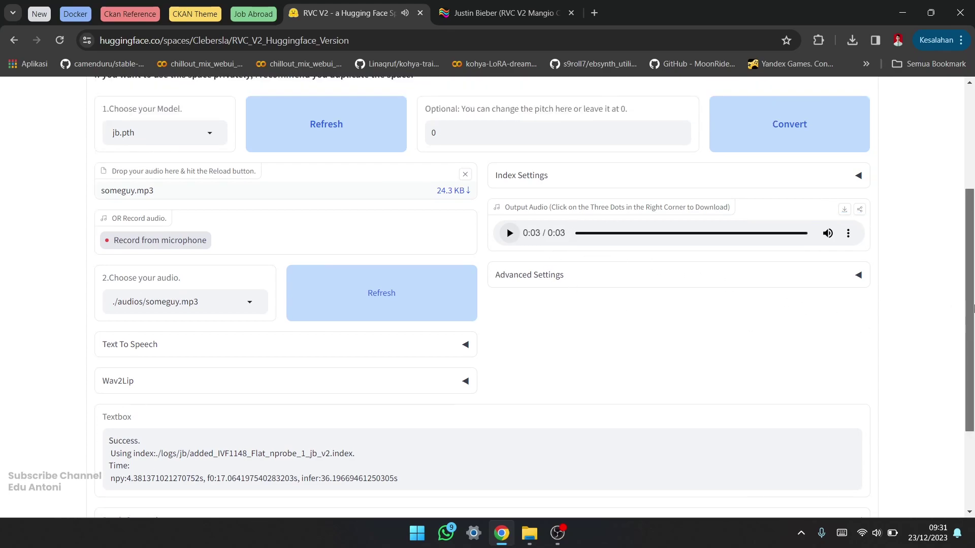
{"action": "left_click", "coordinate": [509, 242]}
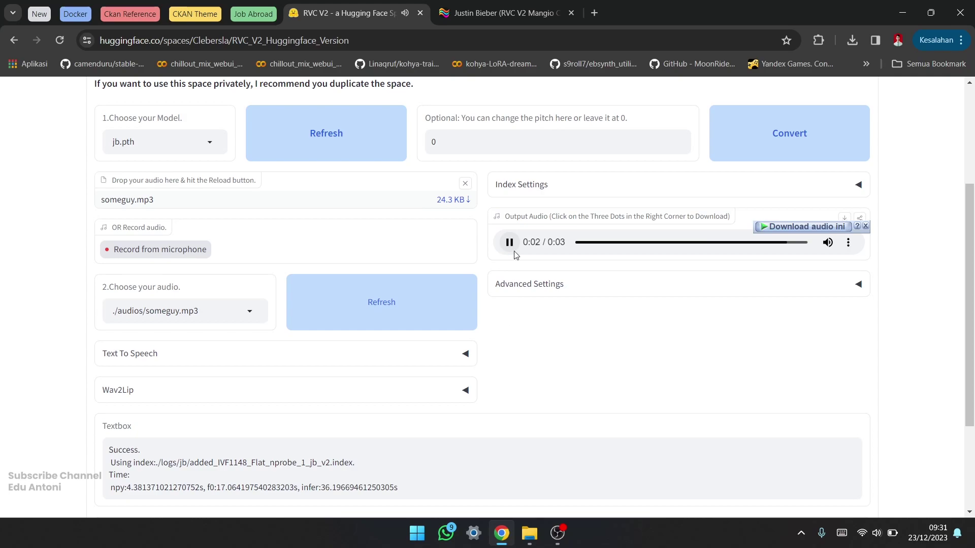
{"action": "scroll", "coordinate": [776, 243], "scroll_direction": "up", "scroll_amount": 1}
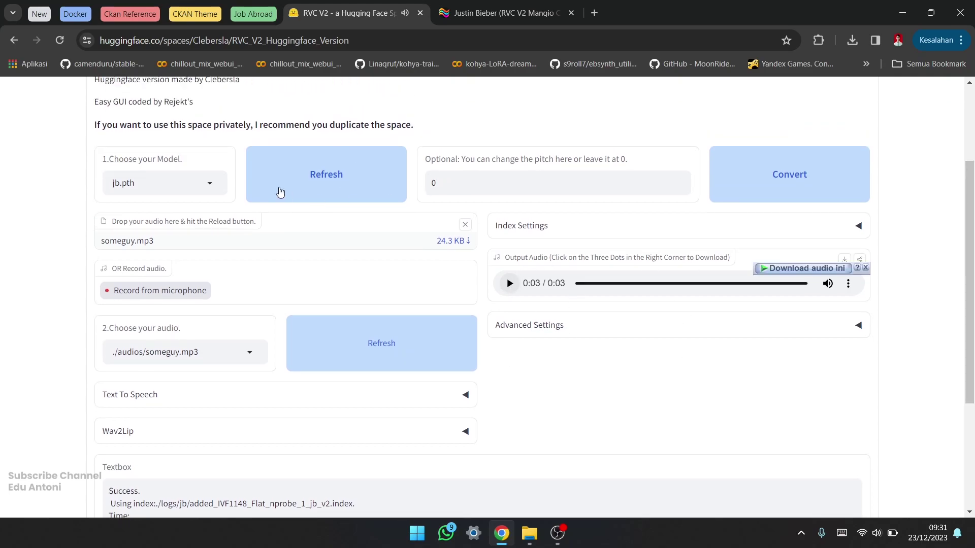
{"action": "left_click", "coordinate": [509, 284]}
{"action": "left_click", "coordinate": [510, 284]}
{"action": "left_click_drag", "start_coordinate": [970, 250], "coordinate": [970, 209]}
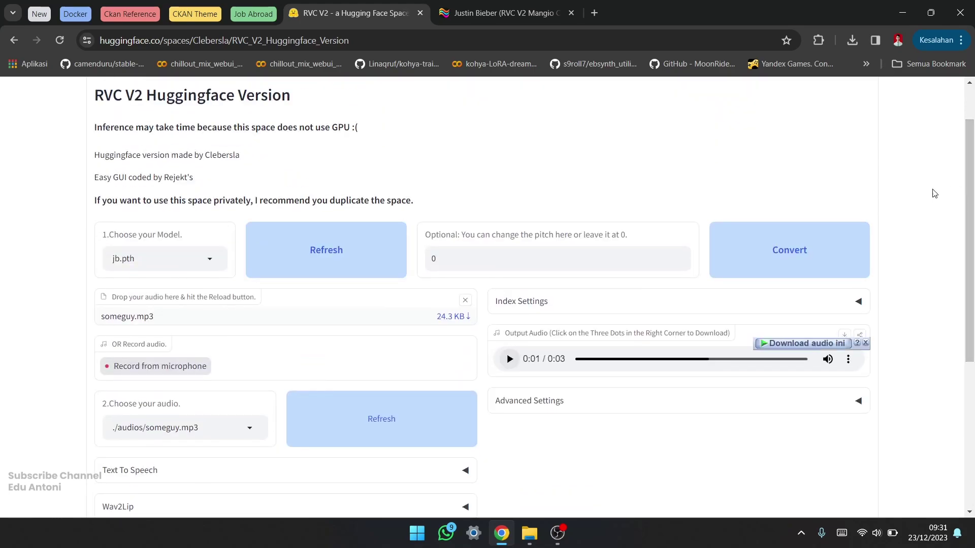